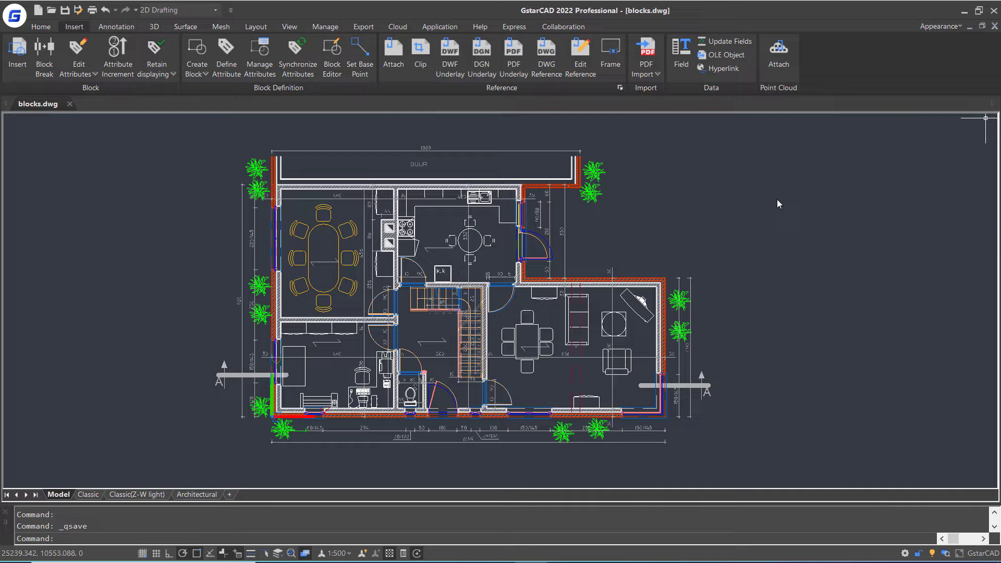
scroll(629, 333, up, 3)
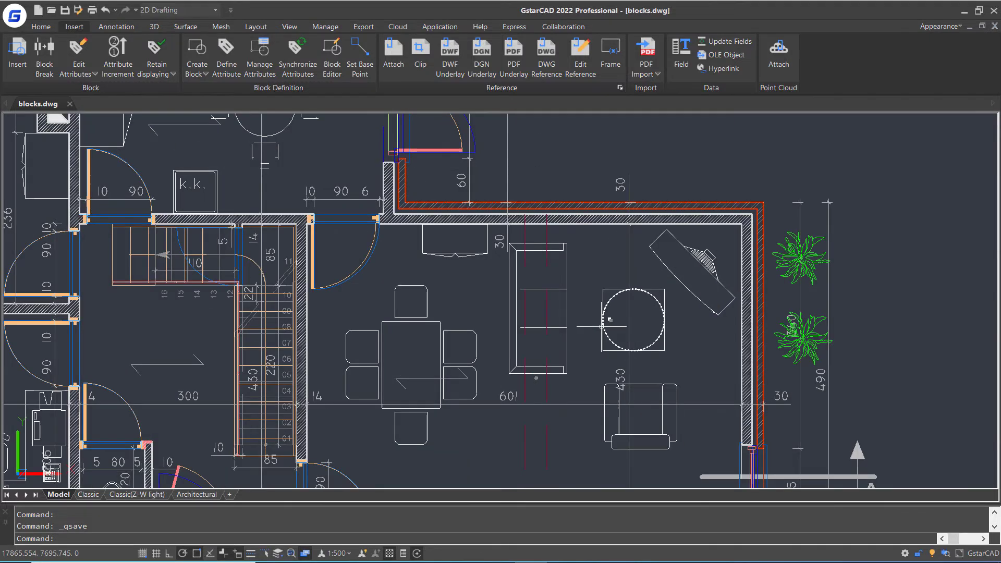
scroll(622, 325, up, 3)
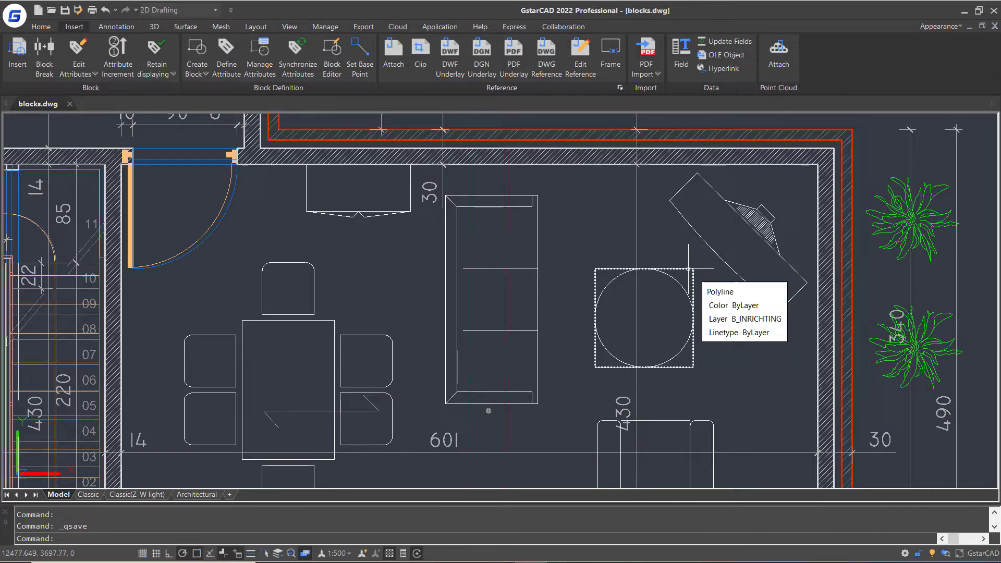
Step: Define block table004 from the round table circle and its square, based at the table centre
click(609, 243)
click(560, 200)
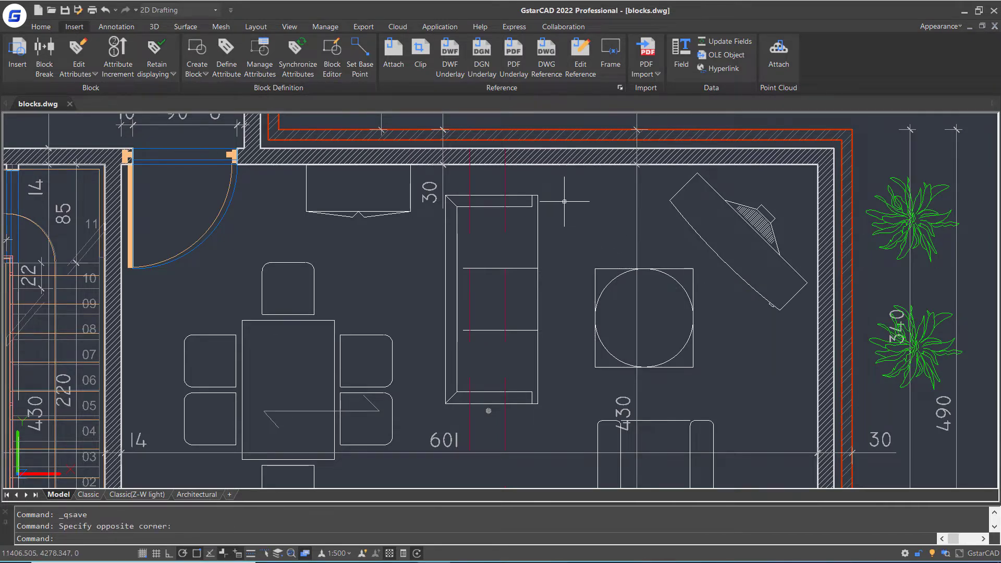
text(block)
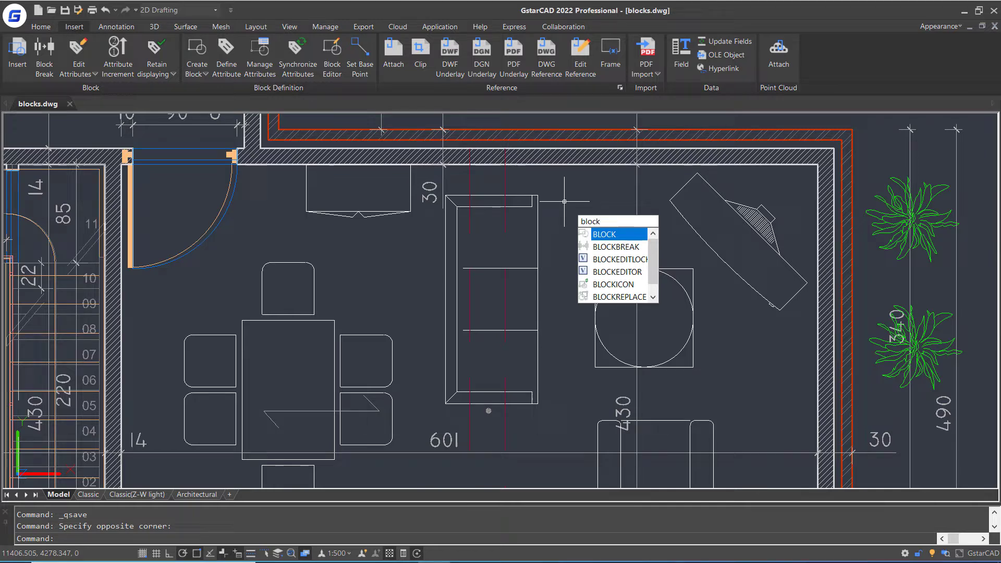
key(Return)
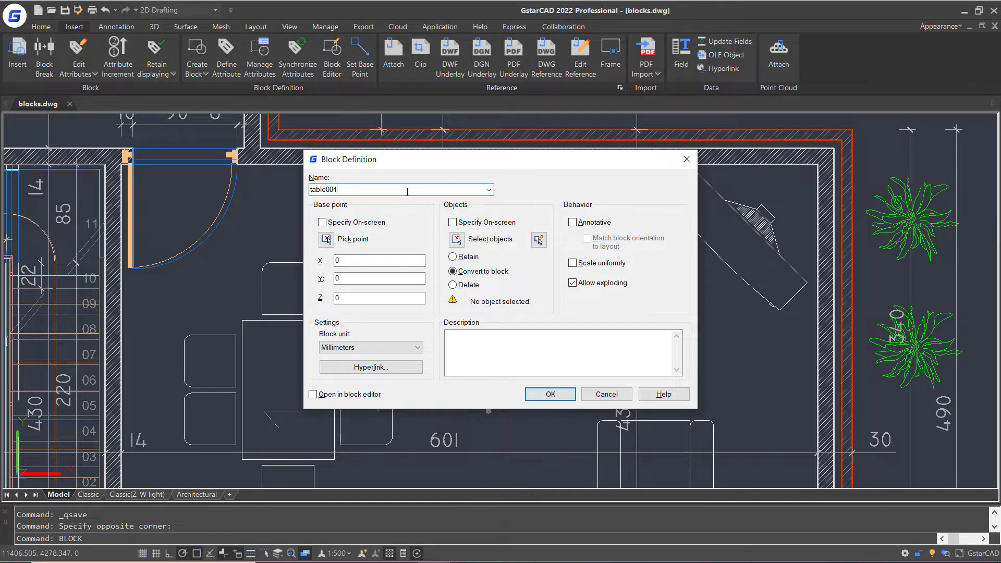
click(326, 240)
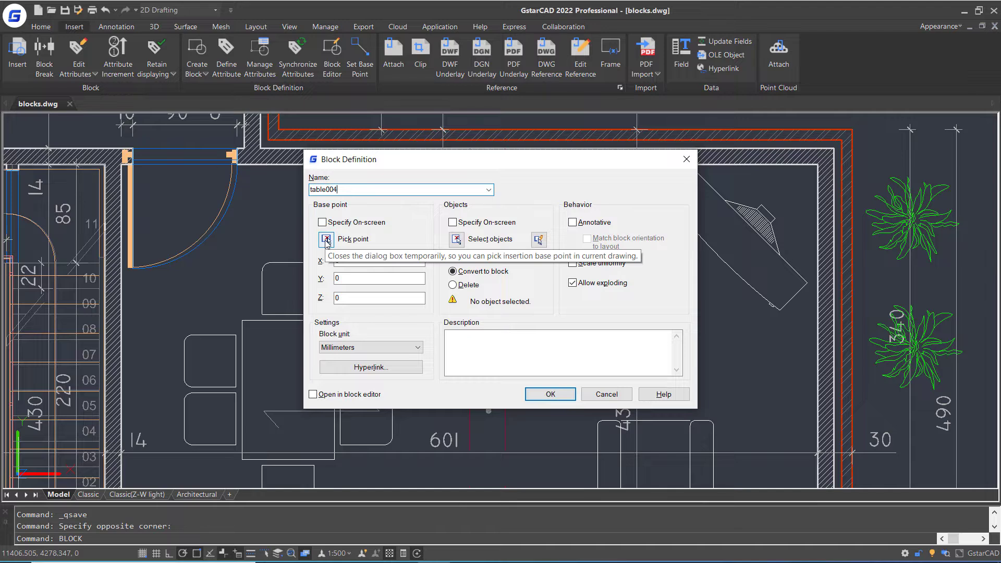
click(327, 240)
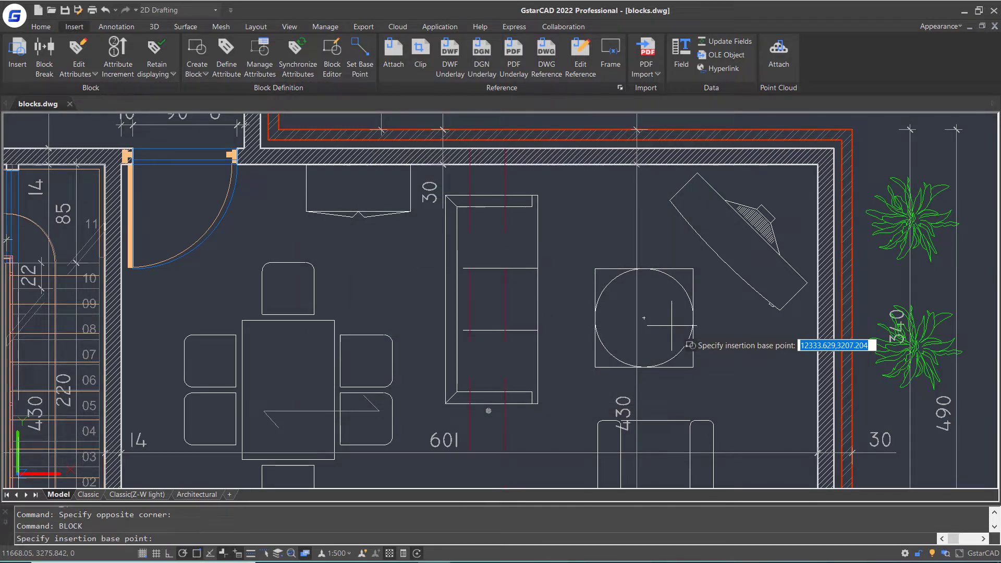
click(860, 346)
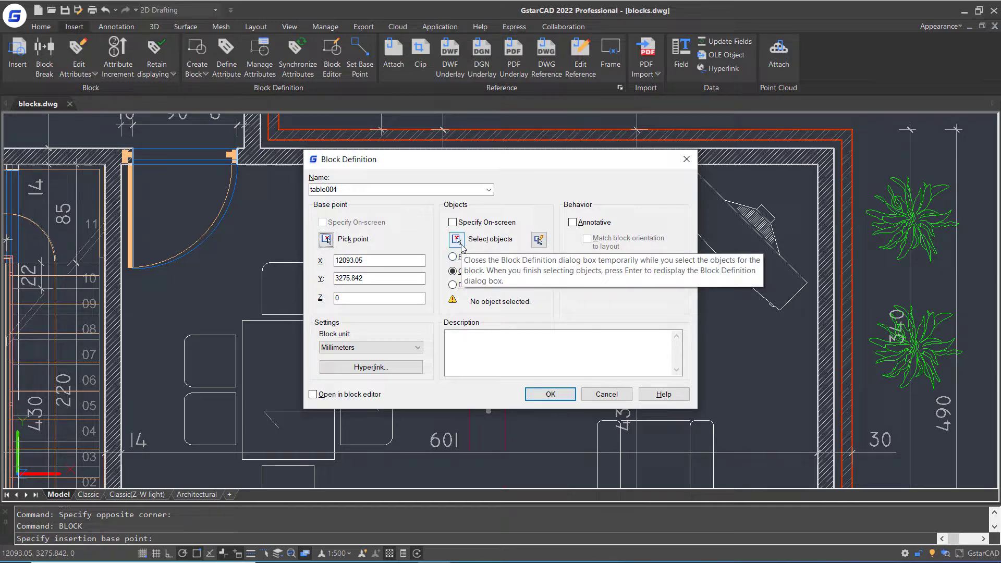
click(458, 240)
click(641, 319)
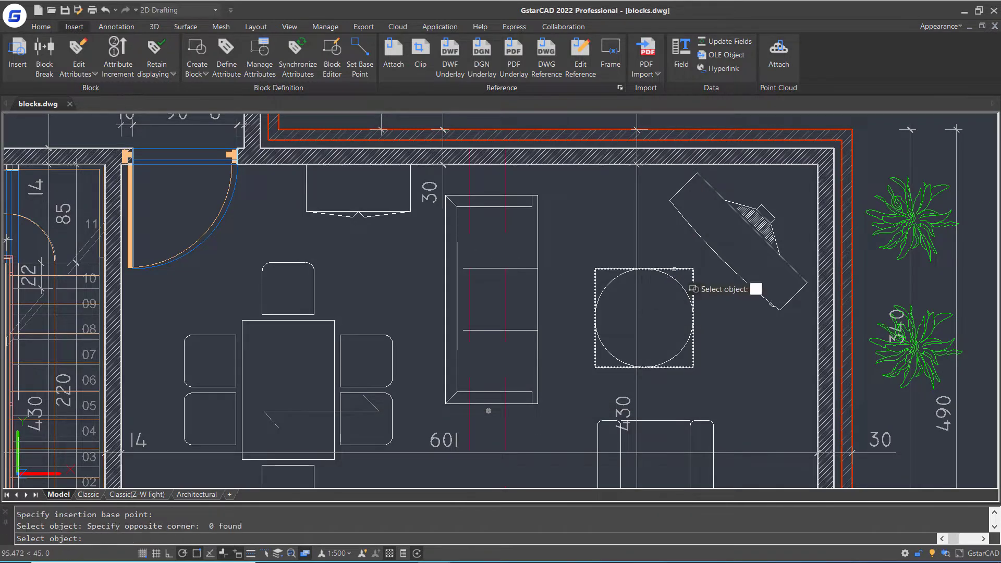
click(690, 300)
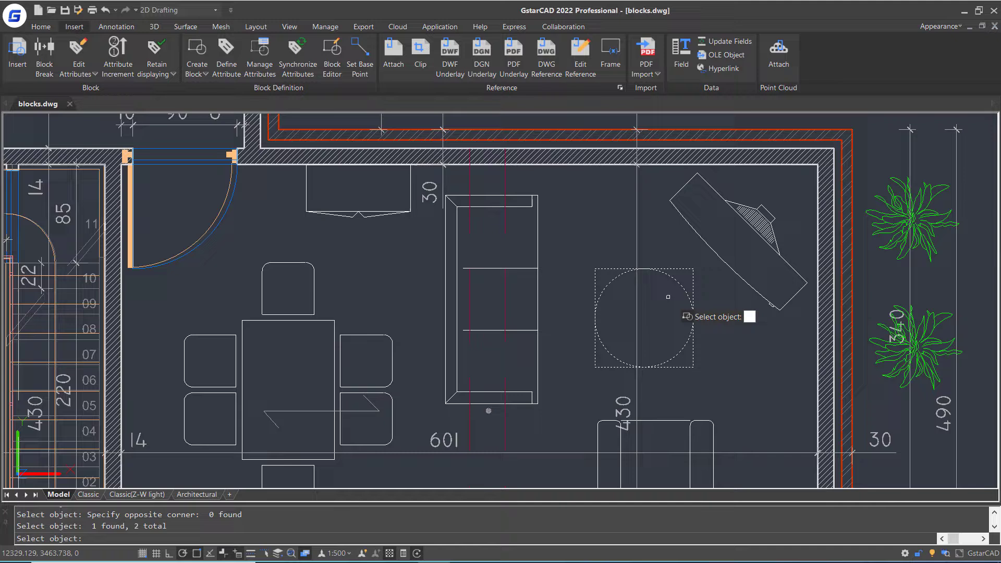
key(Return)
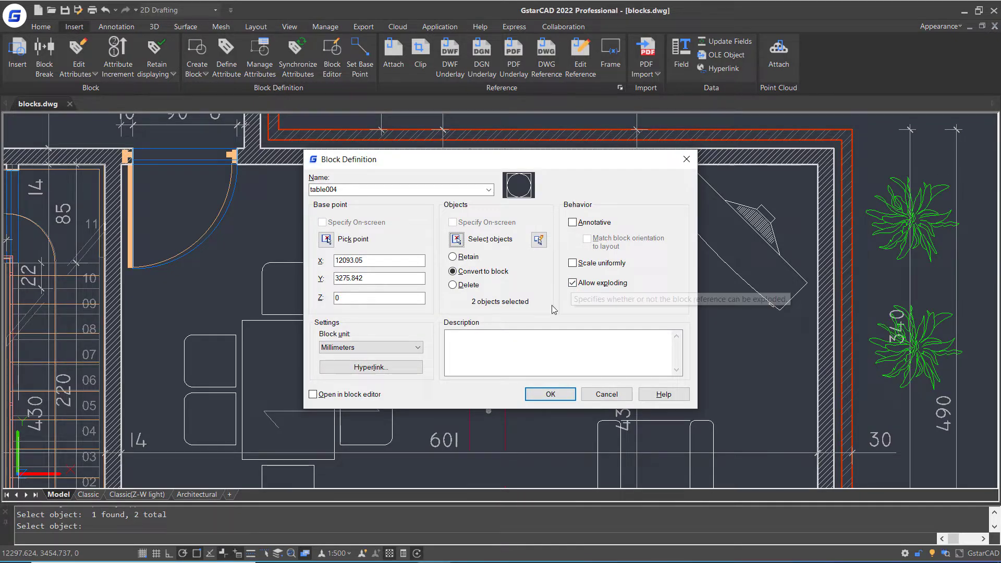
click(551, 394)
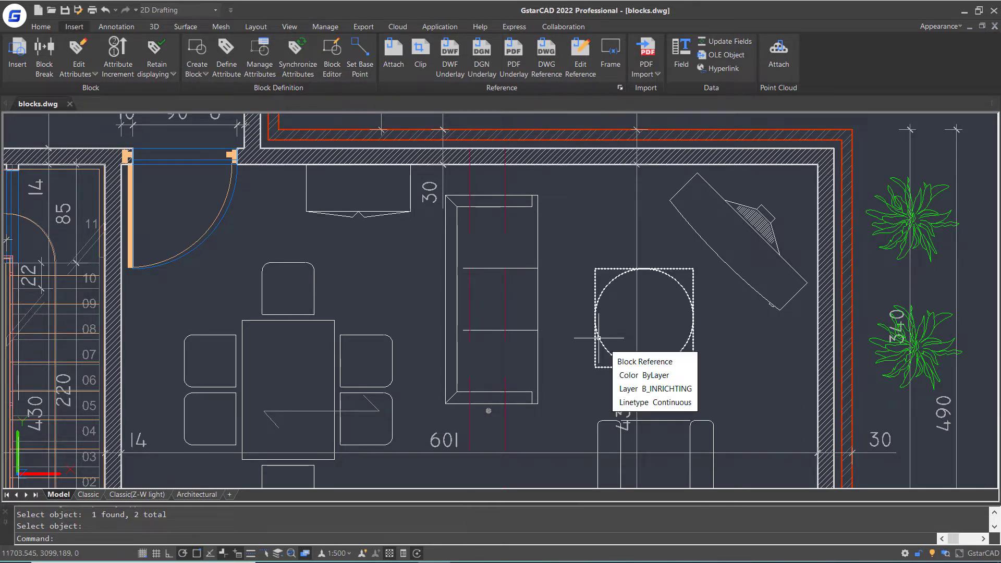
scroll(609, 351, down, 1)
scroll(609, 350, down, 1)
scroll(608, 351, down, 1)
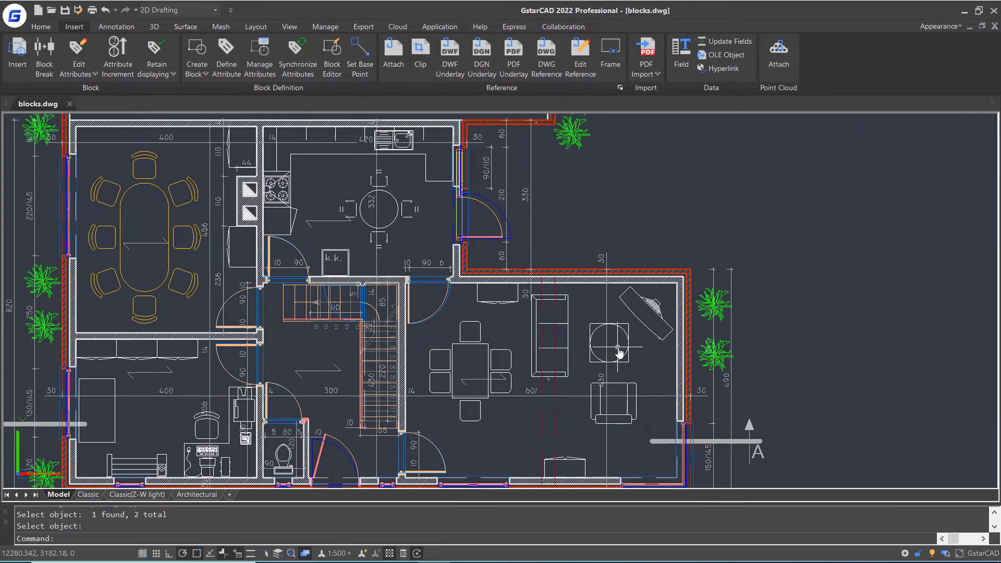
scroll(618, 354, down, 1)
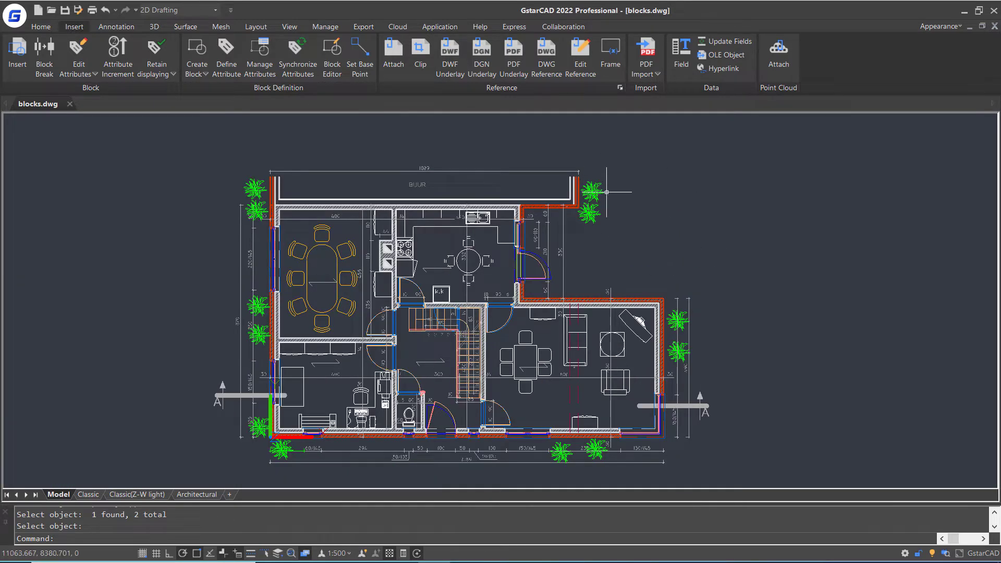
Step: Double-click a plant symbol to edit the plant1 block definition
double_click(594, 202)
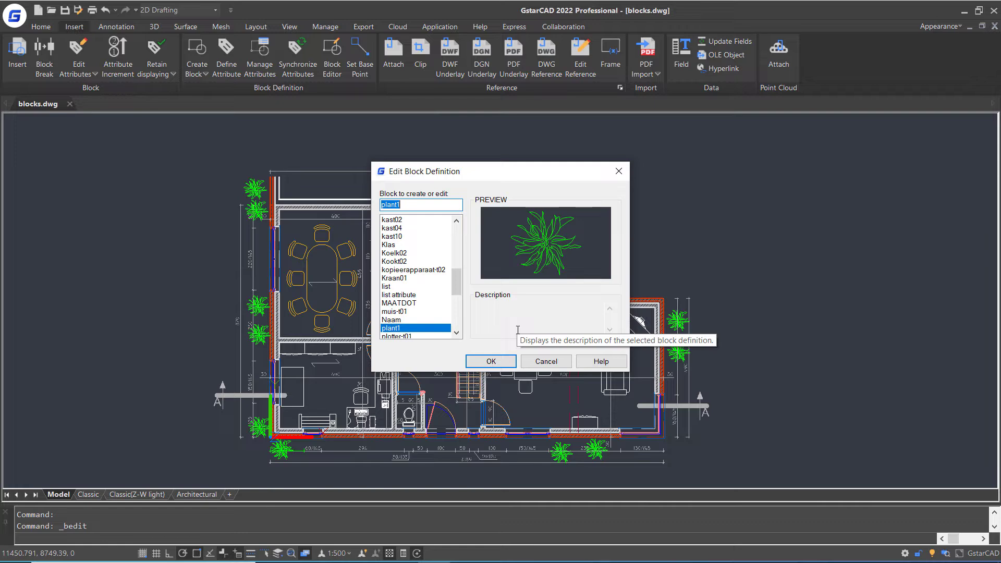
Step: Open plant1 in the Block Editor and set the drawing colour to Color 30
click(493, 362)
click(40, 26)
click(758, 68)
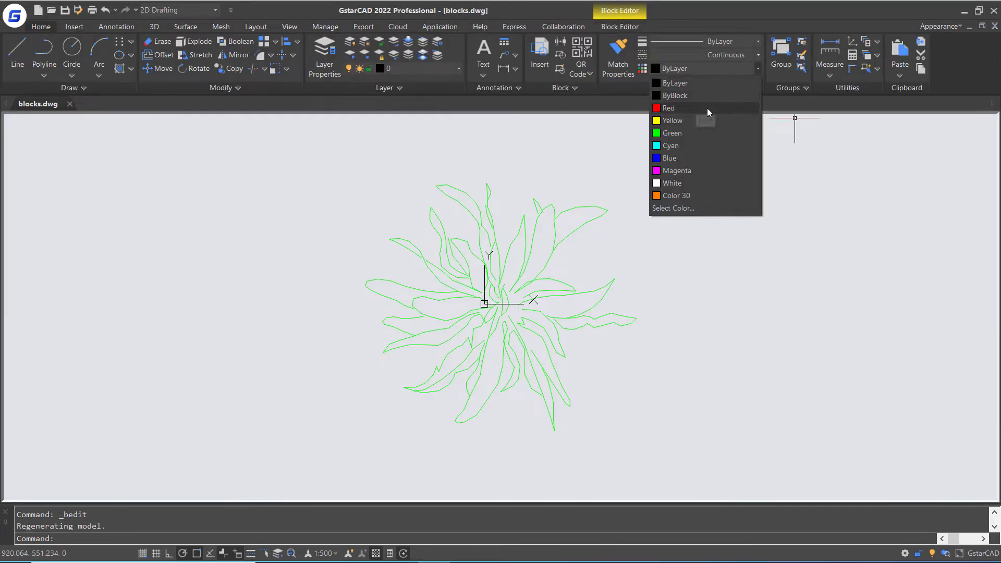
click(676, 196)
Step: Draw two concentric circles at the plant centre, then close the editor saving plant1
click(71, 51)
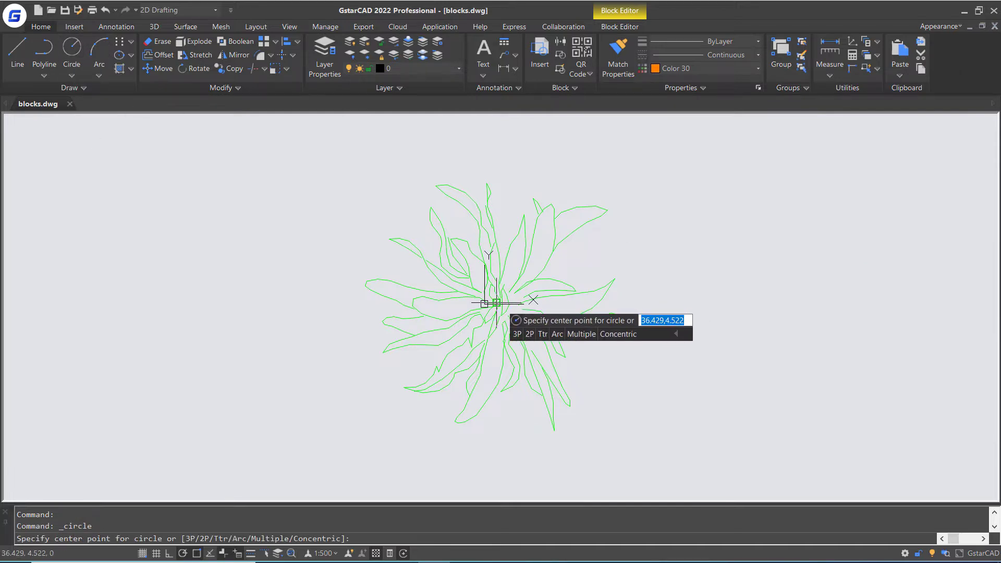
click(496, 304)
click(539, 305)
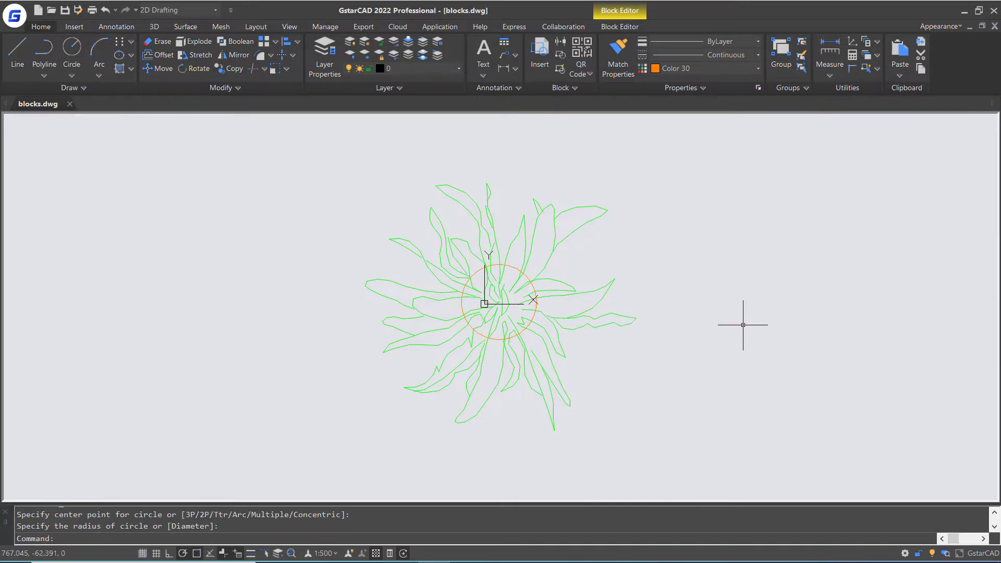
key(Return)
click(496, 303)
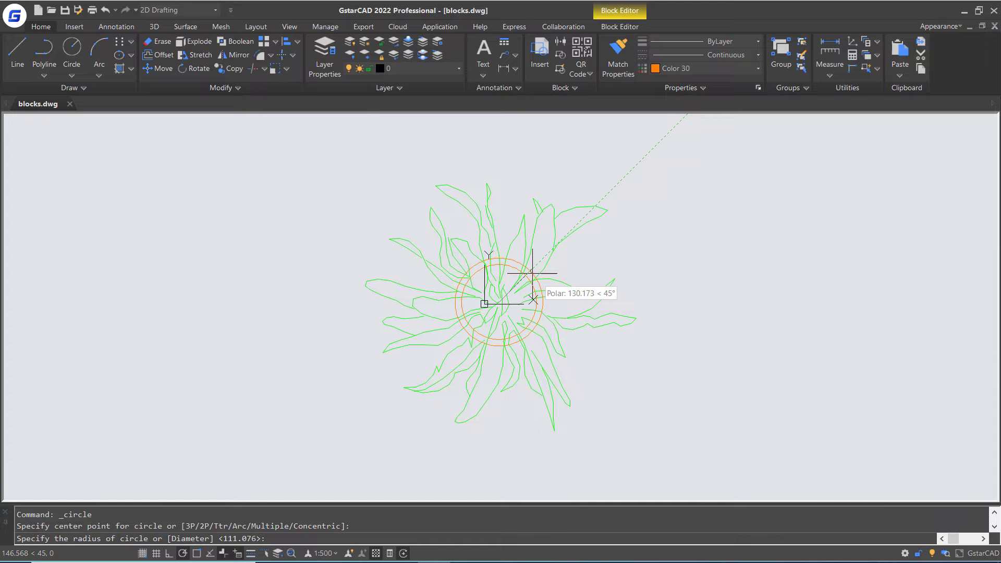
click(532, 274)
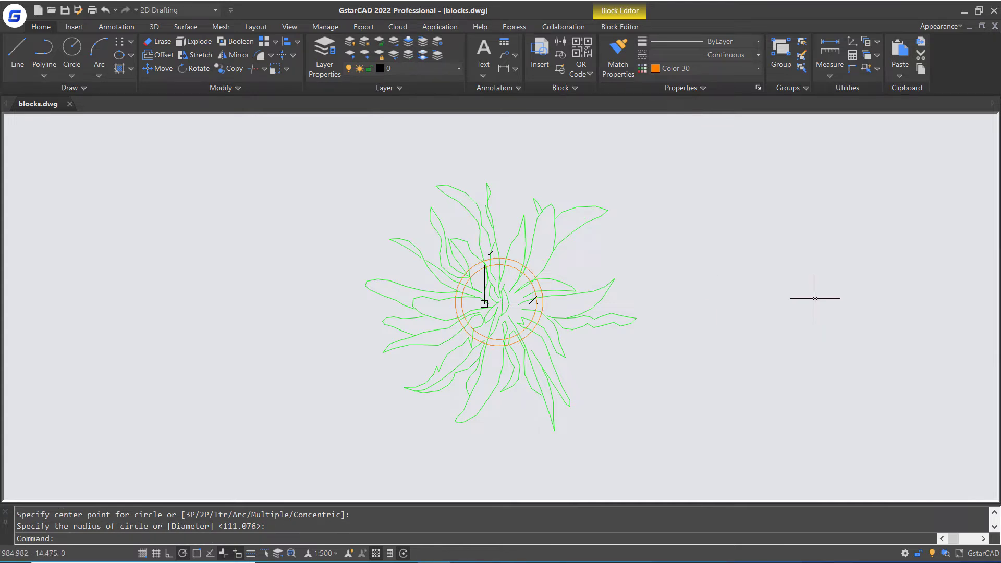
click(629, 26)
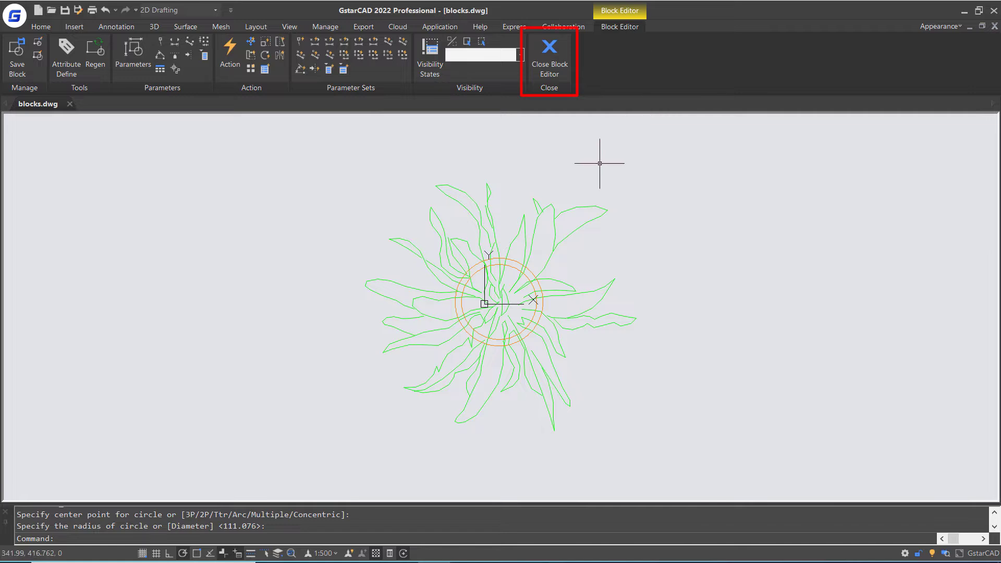
click(549, 64)
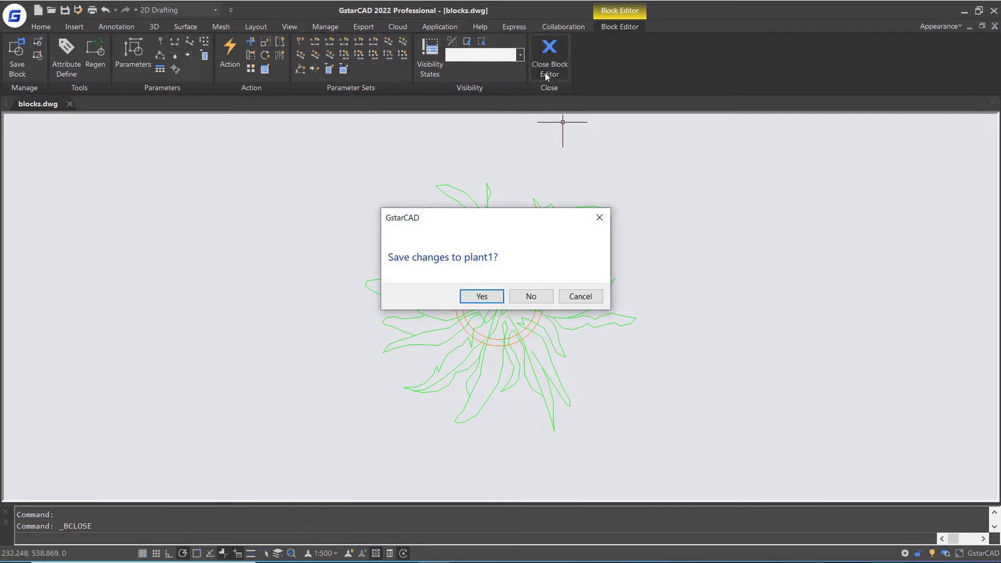
click(483, 296)
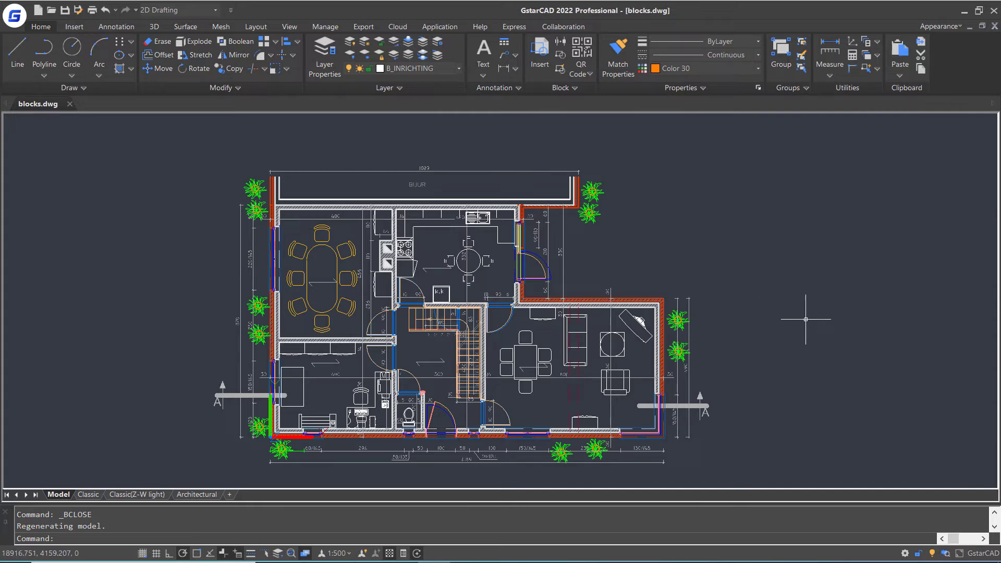
scroll(590, 203, up, 3)
scroll(591, 191, up, 1)
scroll(593, 191, down, 2)
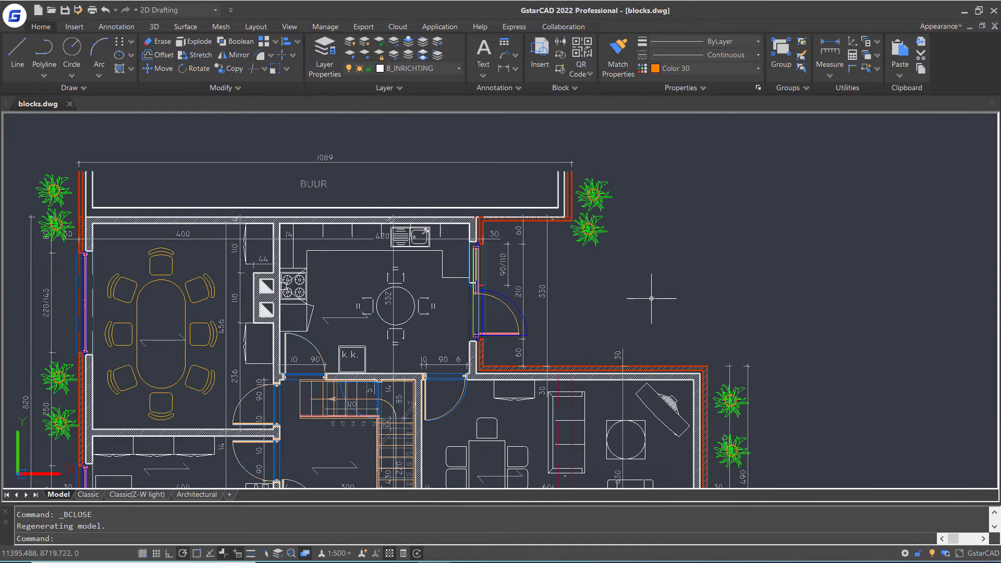
scroll(44, 250, up, 4)
scroll(44, 251, down, 6)
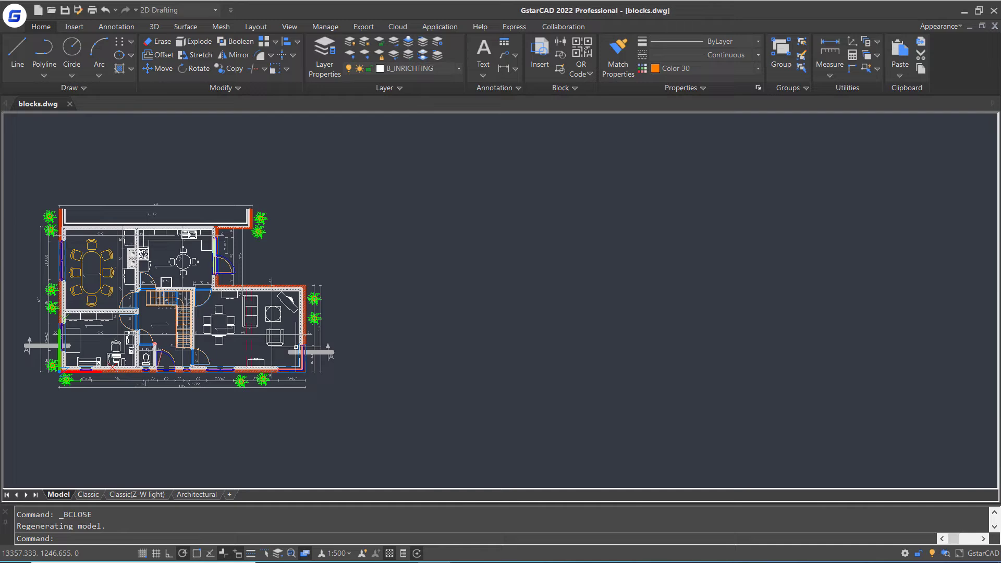
Step: Pan the view onto the two plants beside the right wall
middle_drag(188, 297, 438, 298)
scroll(438, 297, up, 2)
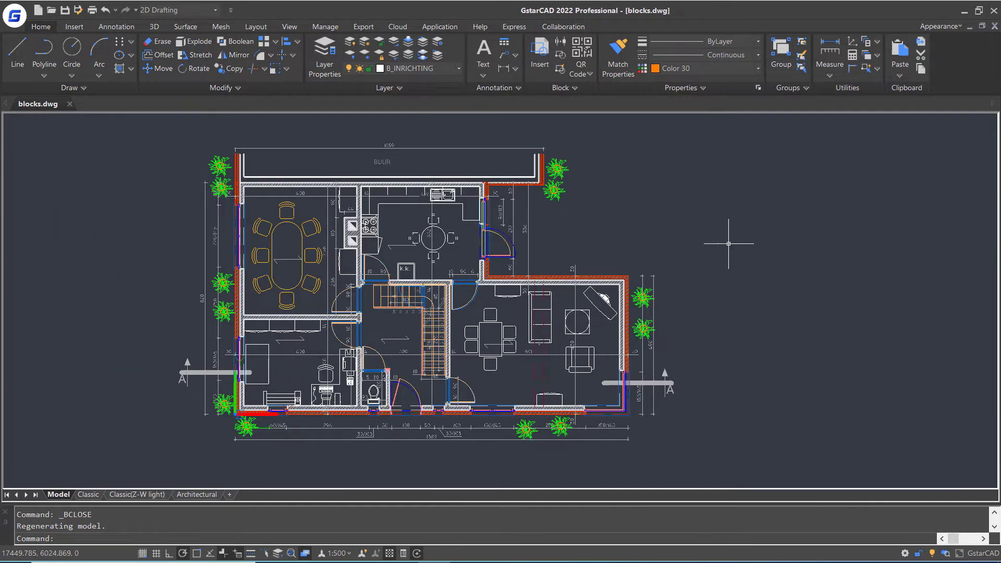
scroll(661, 251, up, 5)
scroll(634, 317, up, 2)
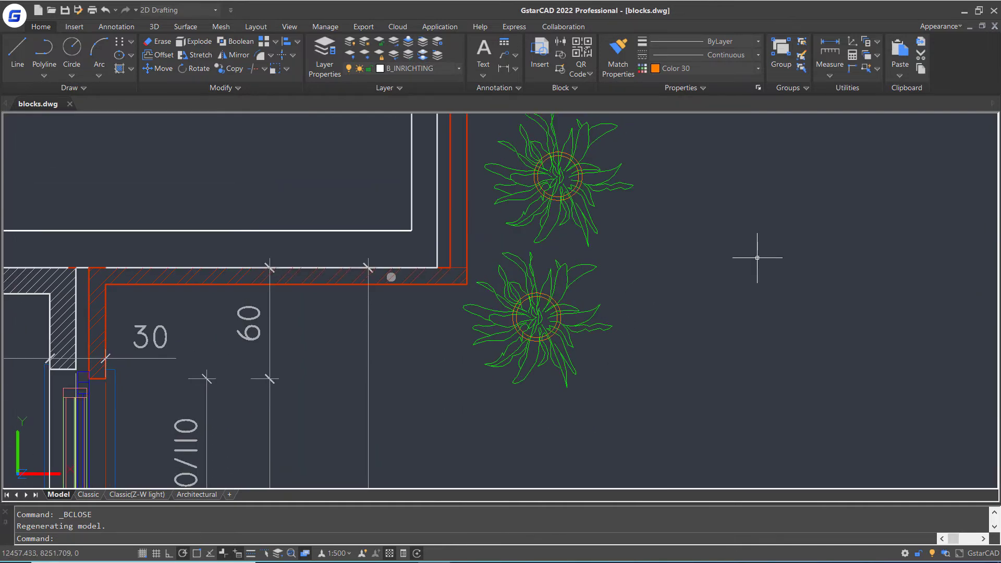
drag(757, 258, 681, 266)
text(X)
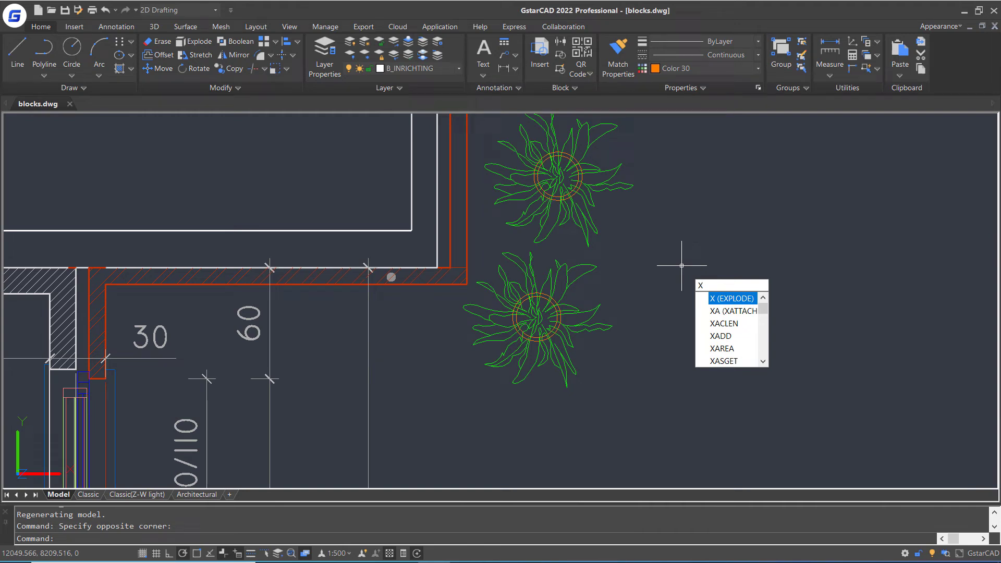
Step: Explode the lower plant block into loose lines
key(Return)
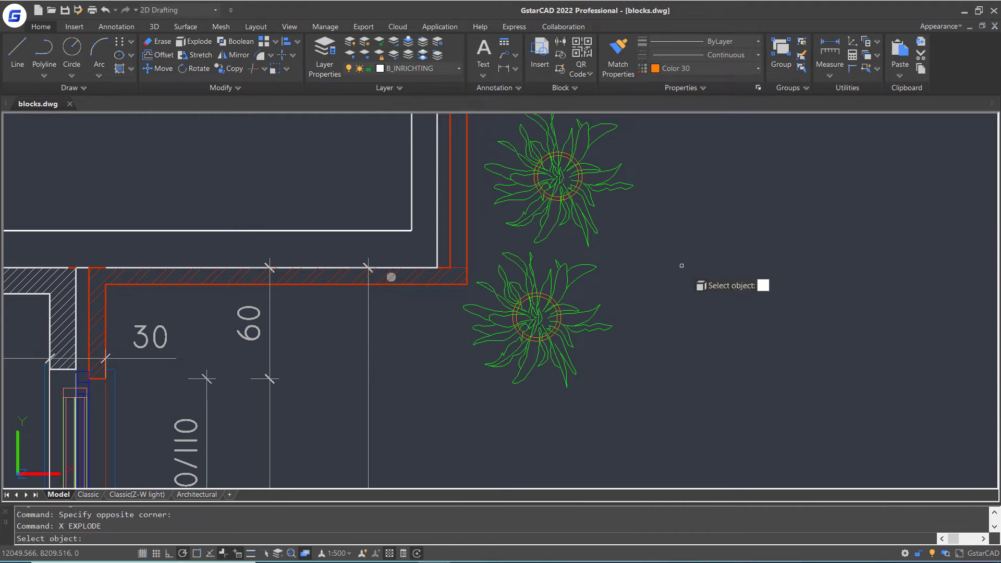
click(576, 314)
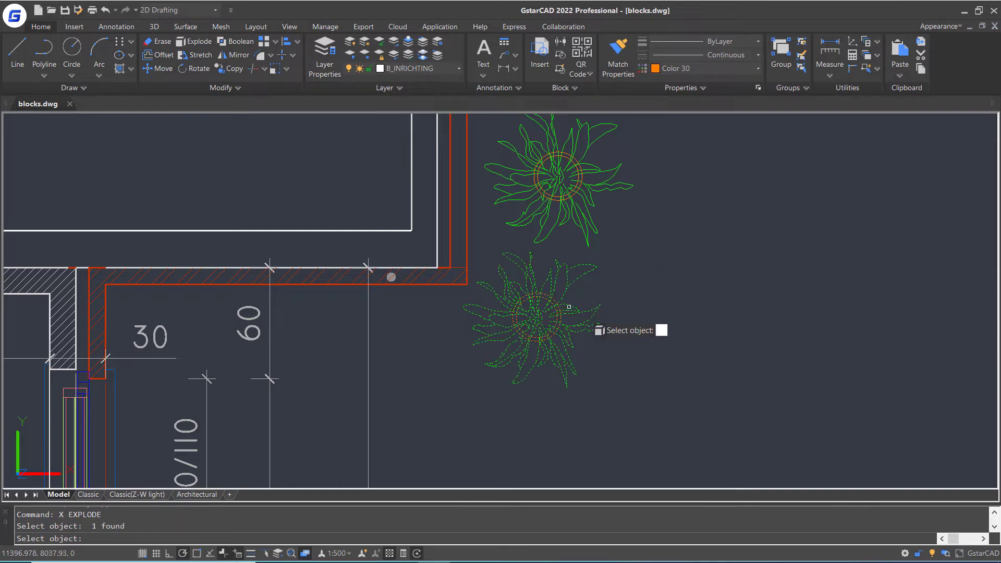
key(Return)
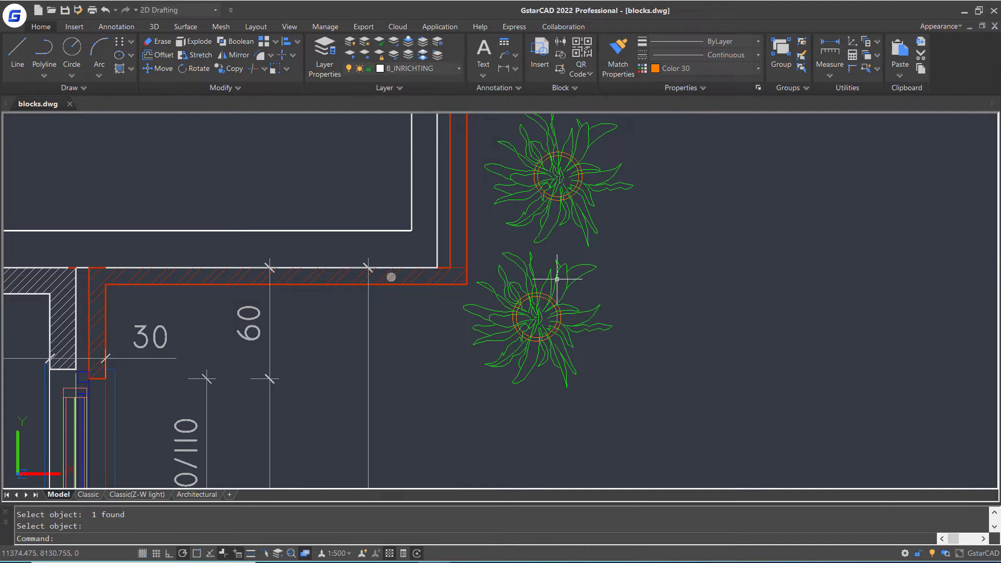
Step: Delete the lower plant's orange centre circles and pan to the kitchen
click(542, 296)
key(Delete)
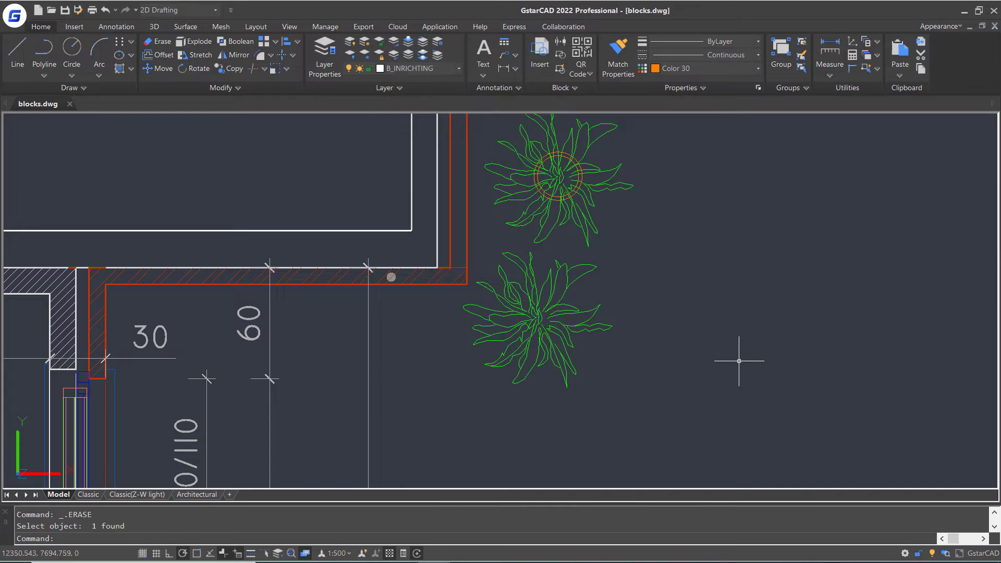
scroll(739, 362, down, 5)
scroll(659, 266, up, 2)
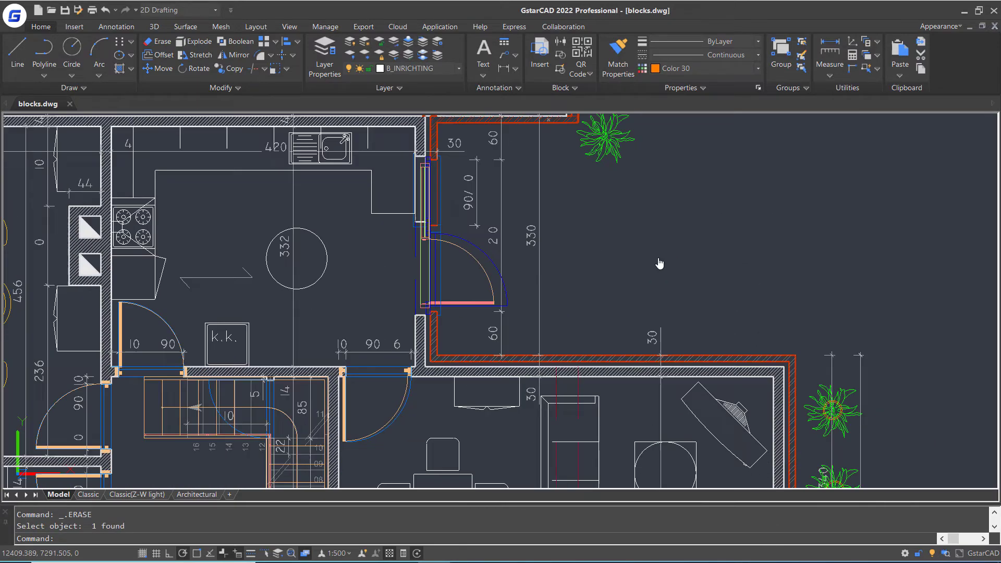
mouse_move(660, 266)
middle_down()
mouse_move(733, 224)
mouse_move(742, 249)
middle_up()
scroll(485, 258, up, 5)
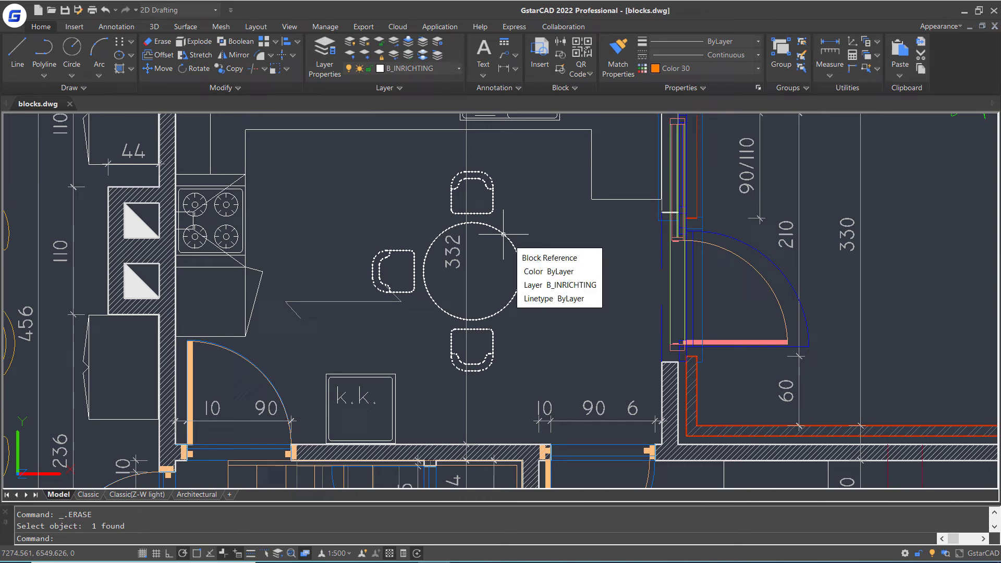
middle_drag(503, 234, 454, 232)
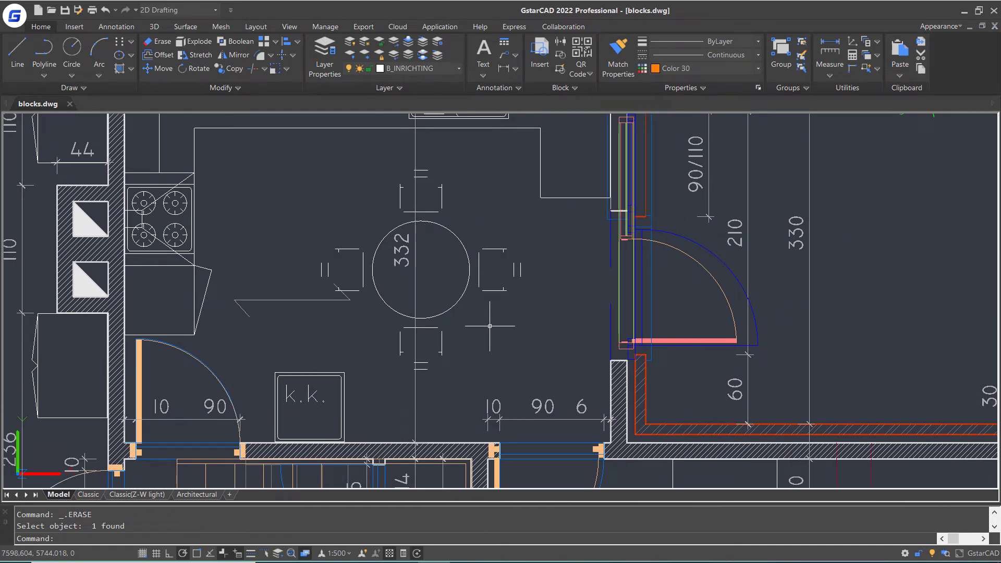
text(WB)
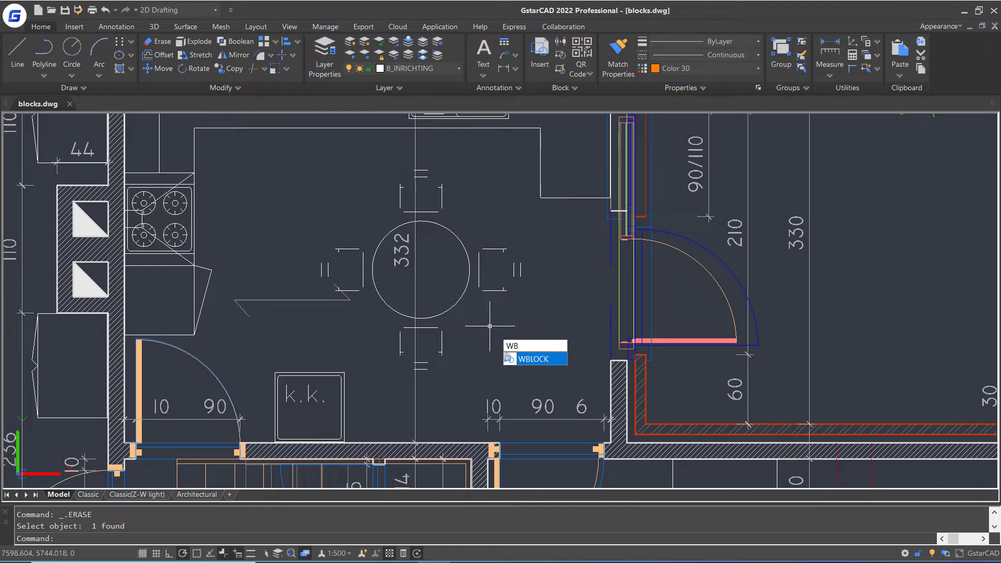
Step: Write the dining table object to E:\Tutorial\Blocks\zith05.dwg with WBLOCK
key(Return)
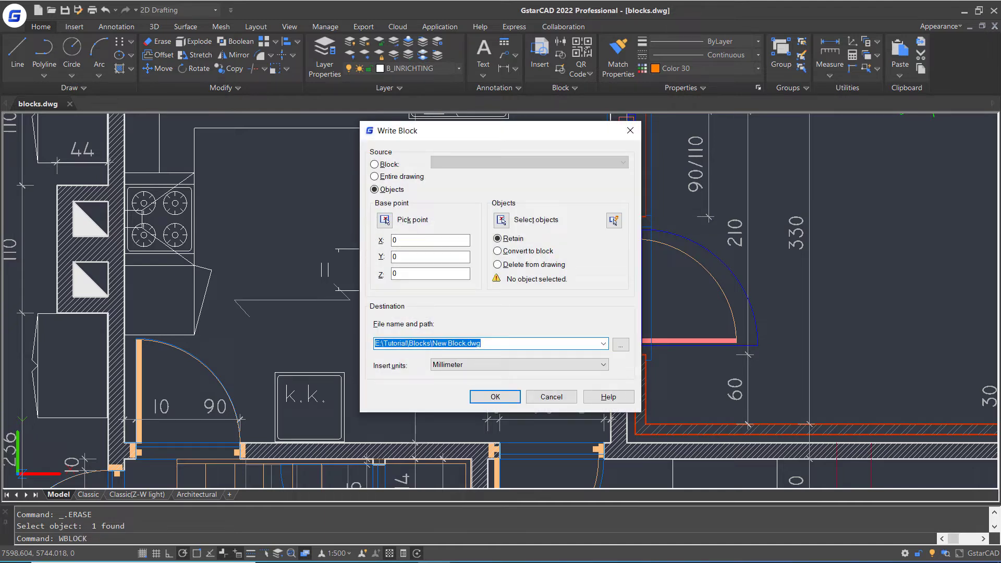
click(385, 165)
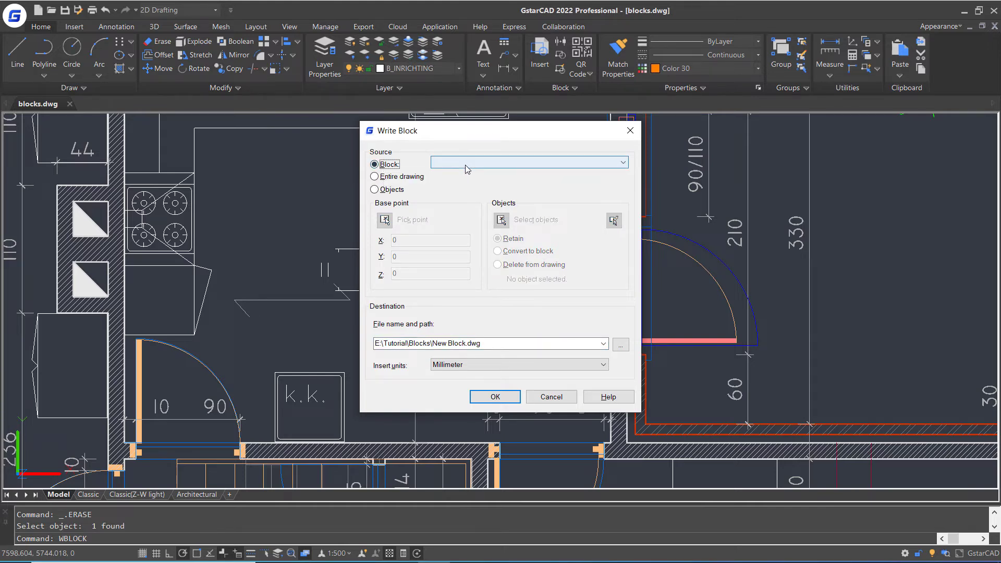
click(467, 163)
scroll(501, 313, down, 8)
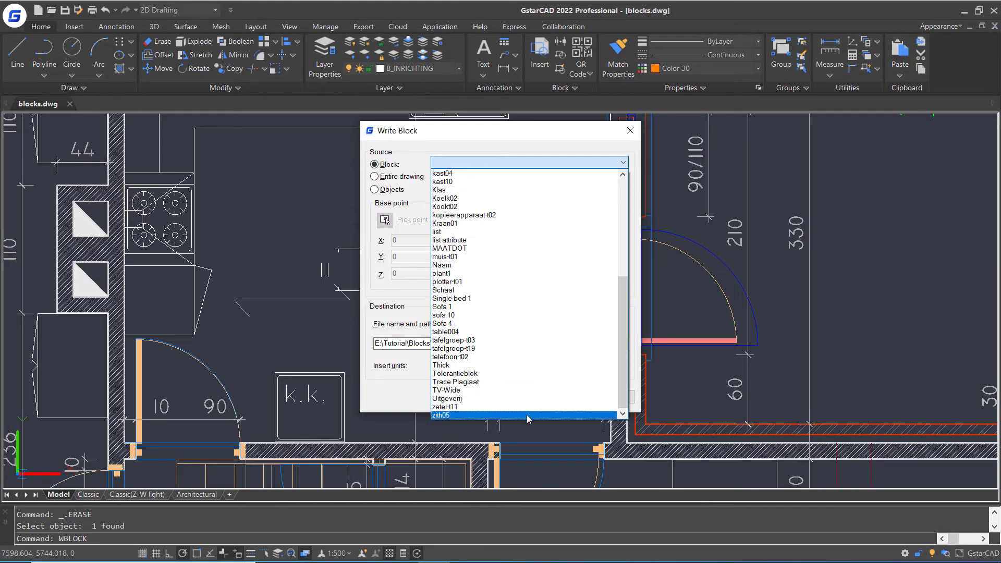
click(529, 414)
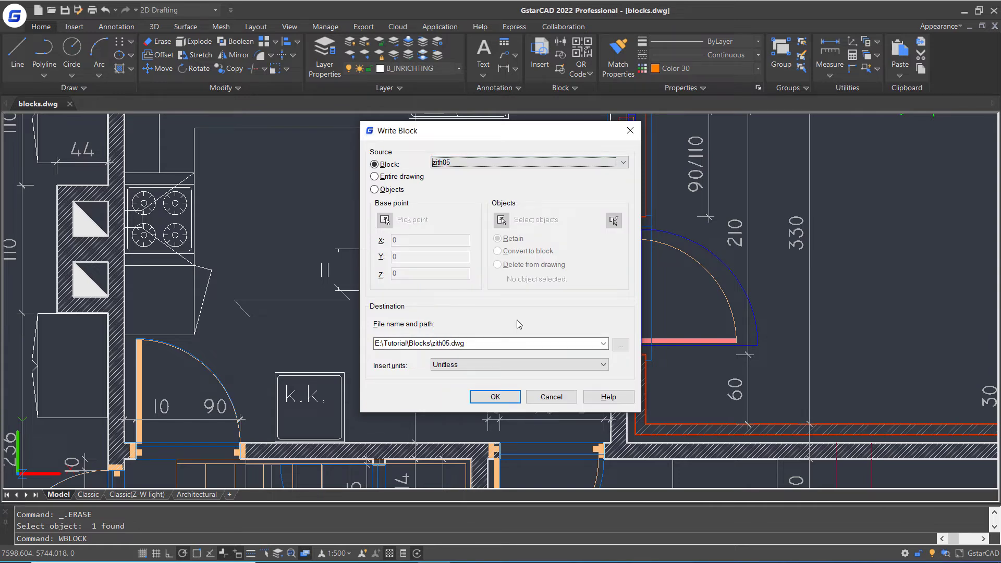
click(391, 190)
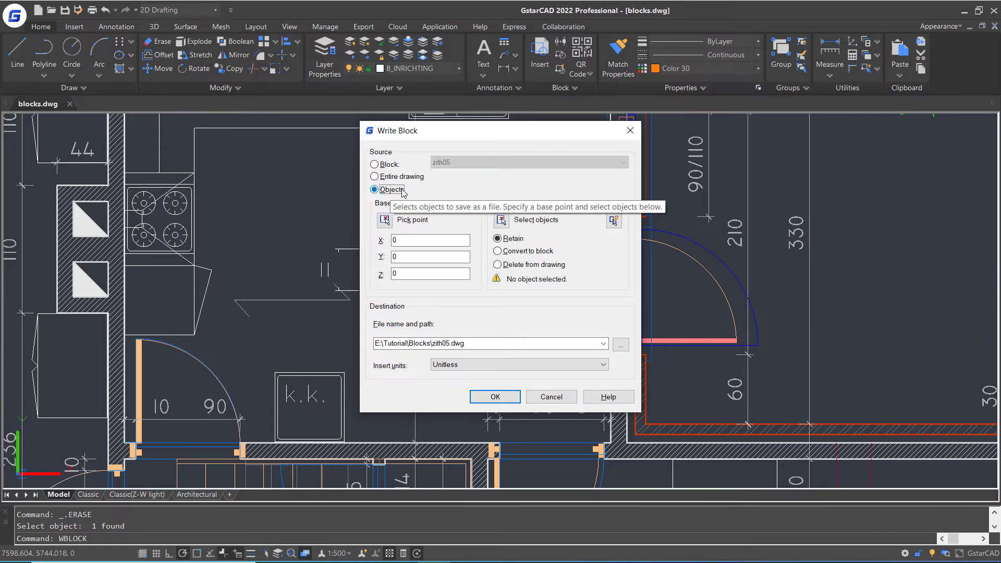
click(501, 220)
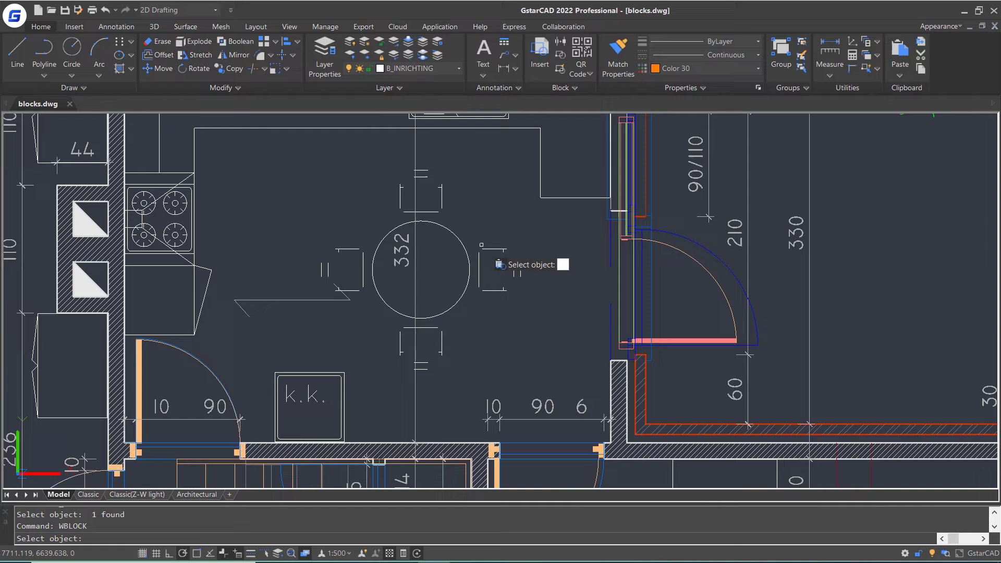
click(485, 277)
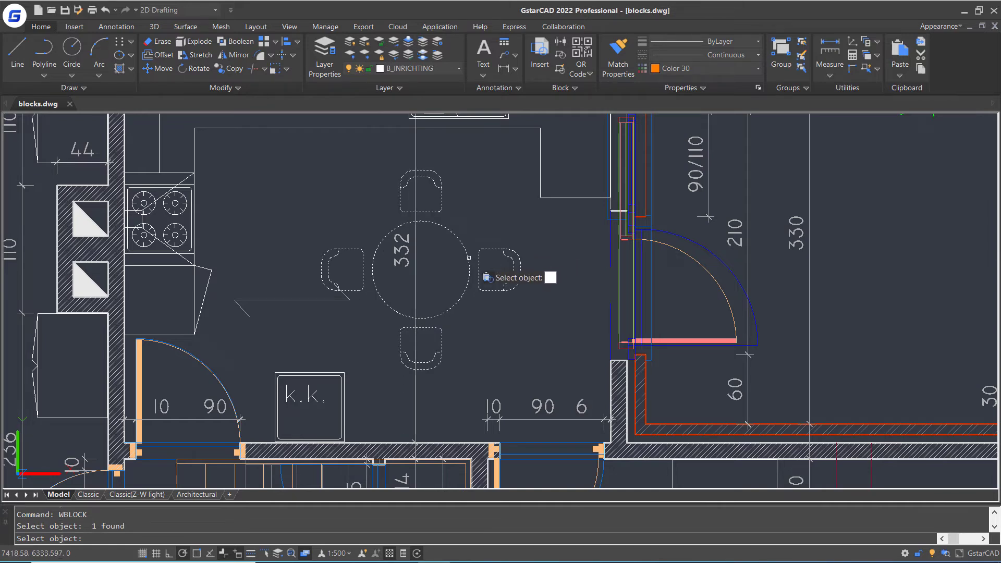
key(Return)
click(451, 343)
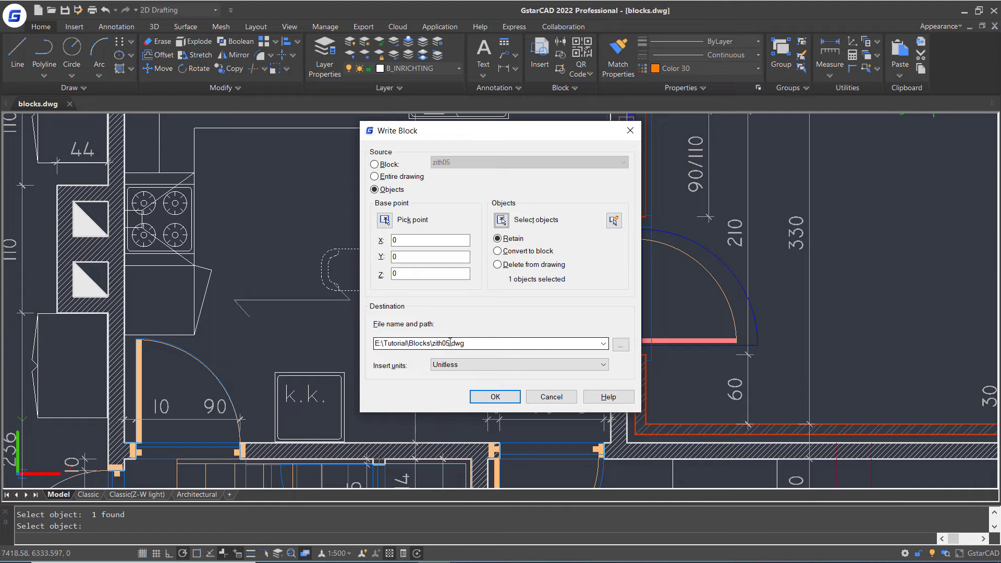
click(495, 398)
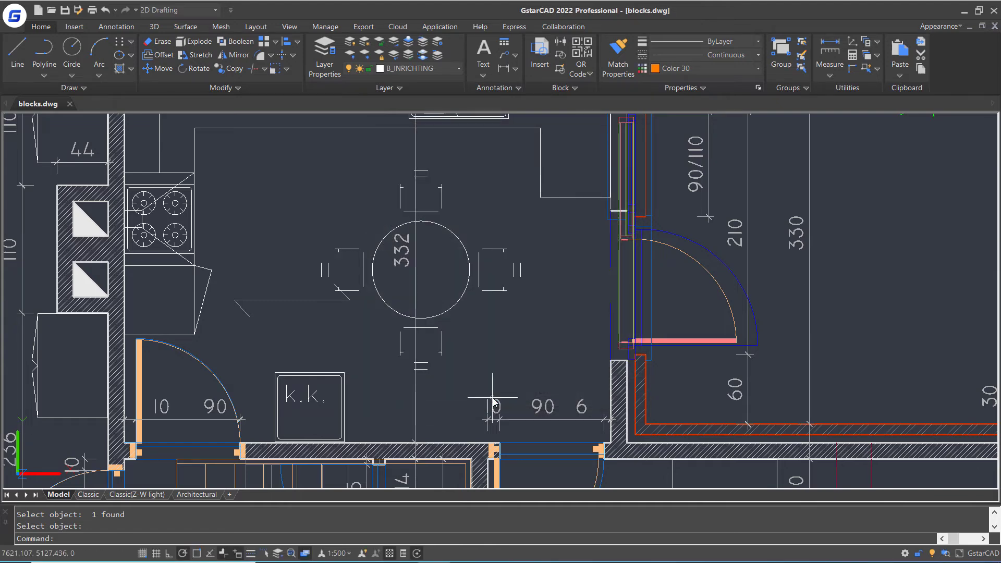
scroll(501, 313, down, 3)
scroll(548, 258, up, 3)
scroll(483, 234, up, 3)
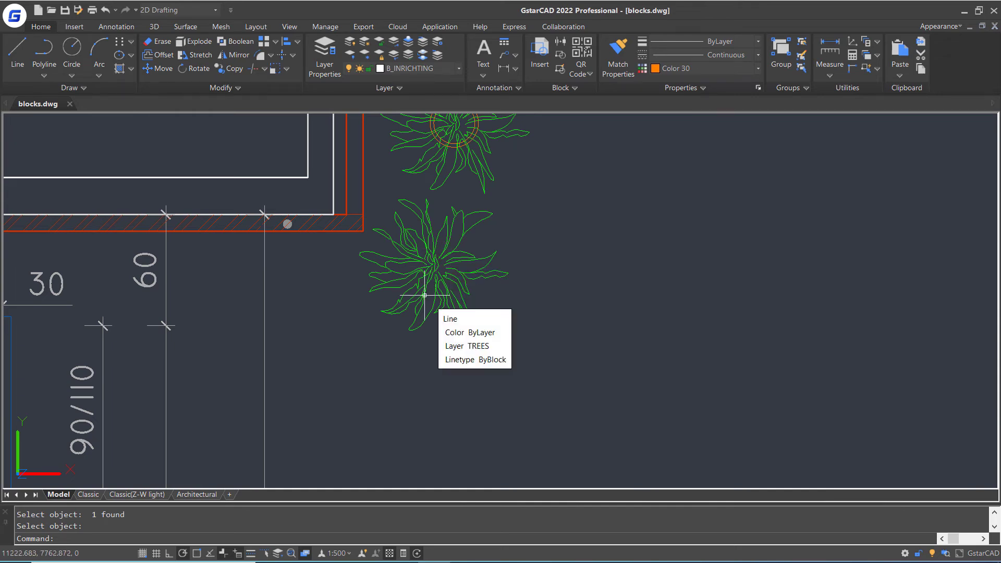
text(w)
Step: In WBLOCK, base the exploded lower plant at its centre, window-select it, and rename the file to PLANT002
key(Return)
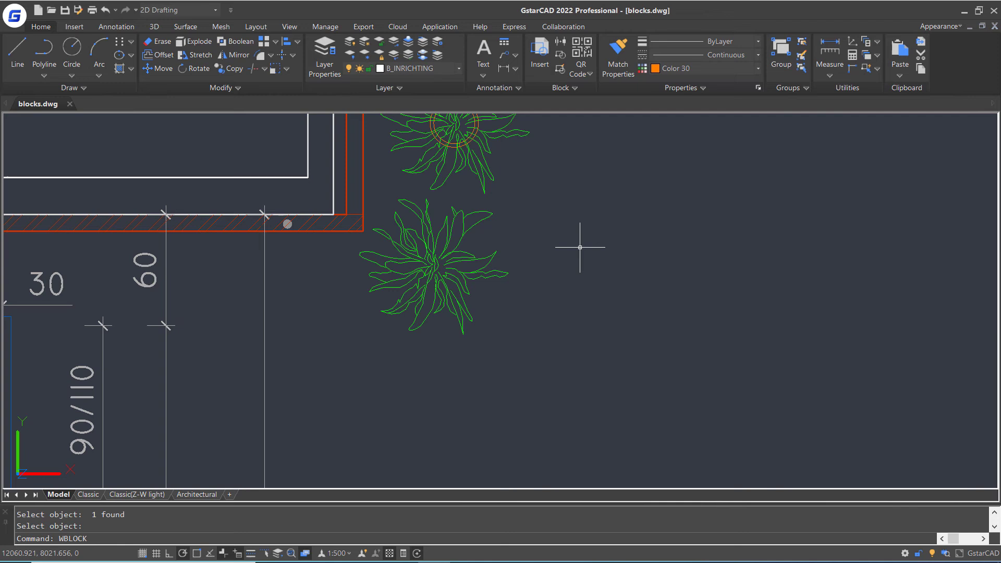
click(384, 219)
click(446, 281)
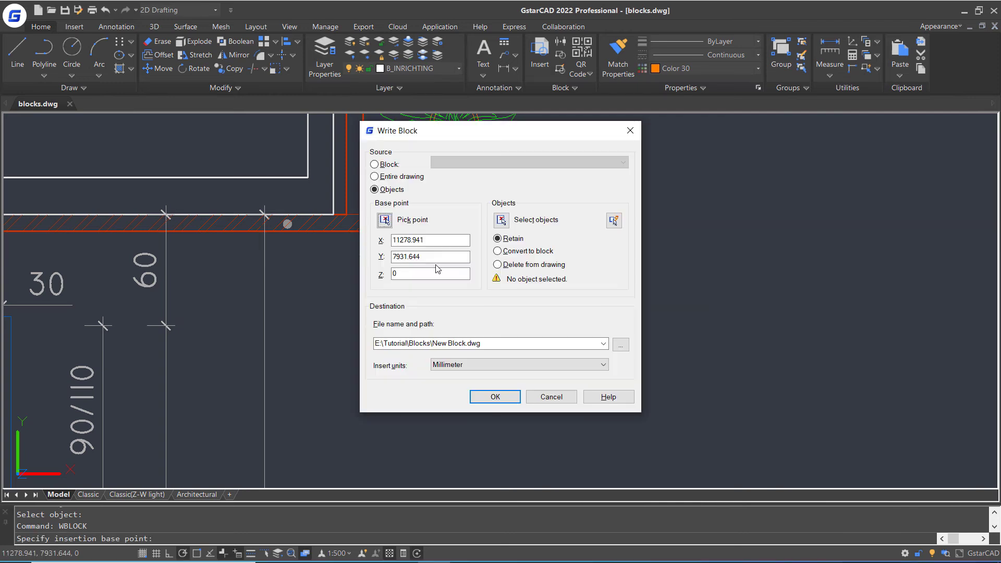
click(503, 222)
drag(391, 197, 509, 309)
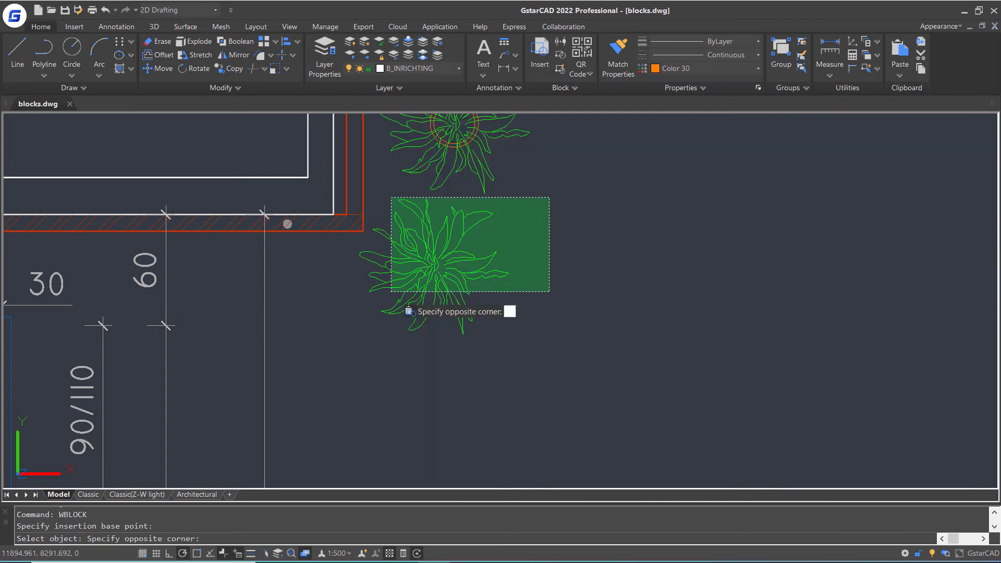
click(366, 341)
click(551, 197)
key(Return)
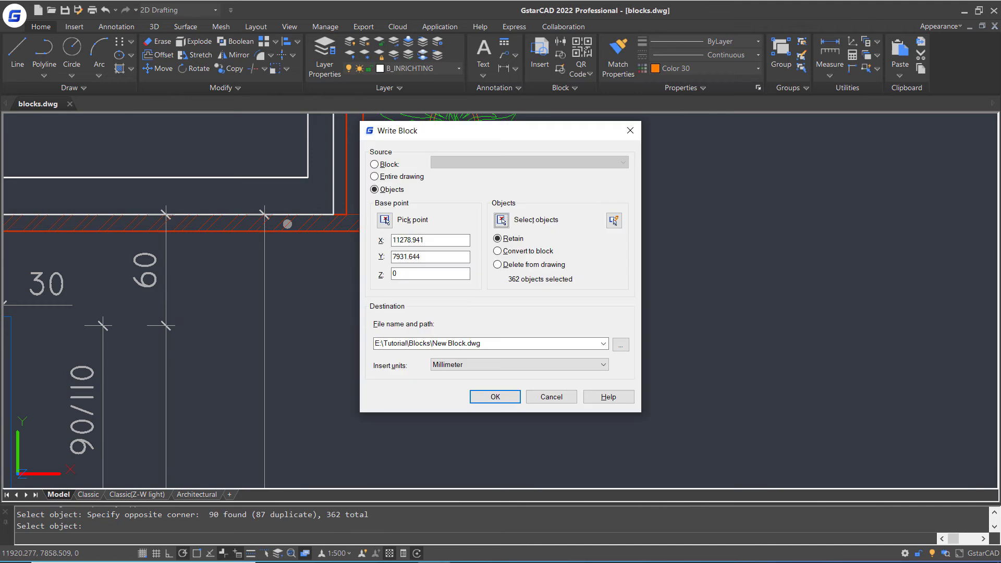
click(486, 342)
double_click(450, 343)
text(PLANT002)
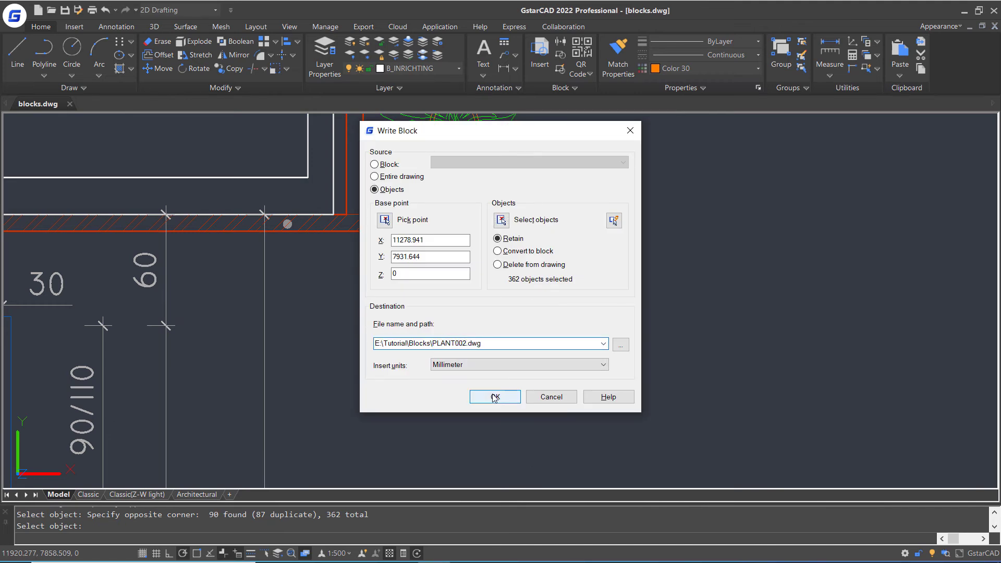
Step: Confirm writing PLANT002.dwg, then insert PLANT002.dwg just above the red wall
key(Return)
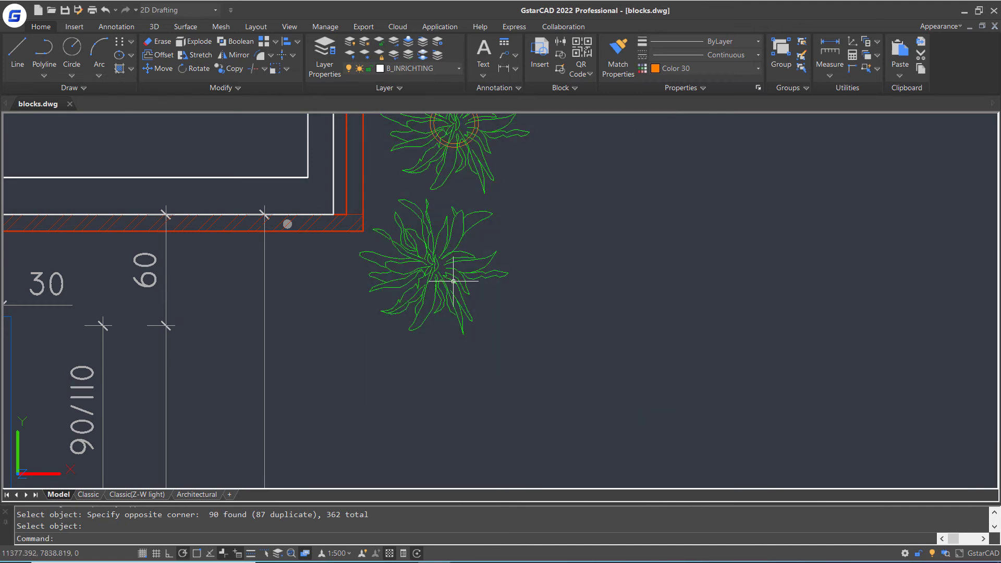
scroll(452, 281, down, 3)
scroll(470, 297, down, 2)
middle_drag(470, 313, 500, 305)
text(INS)
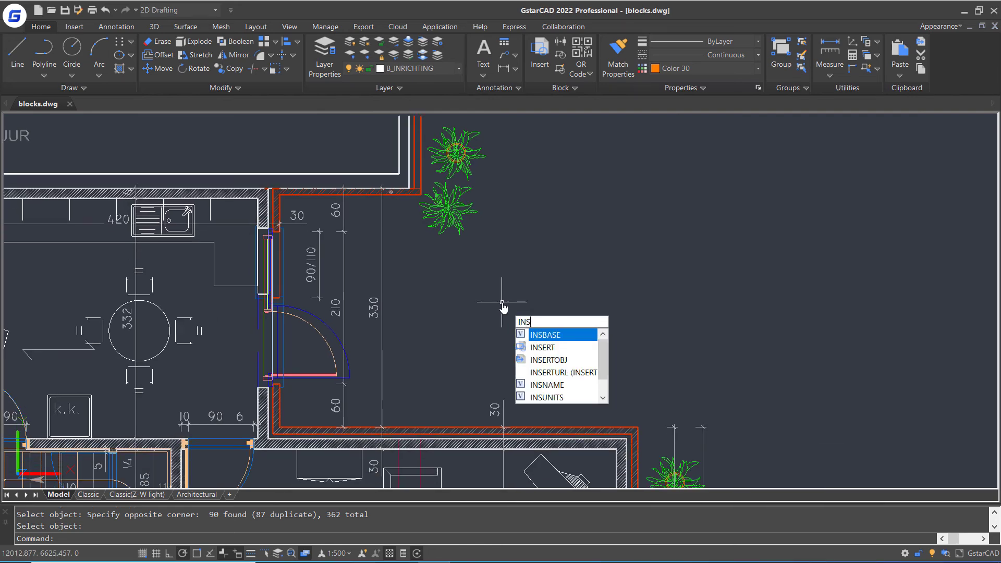
text(ERT)
key(Return)
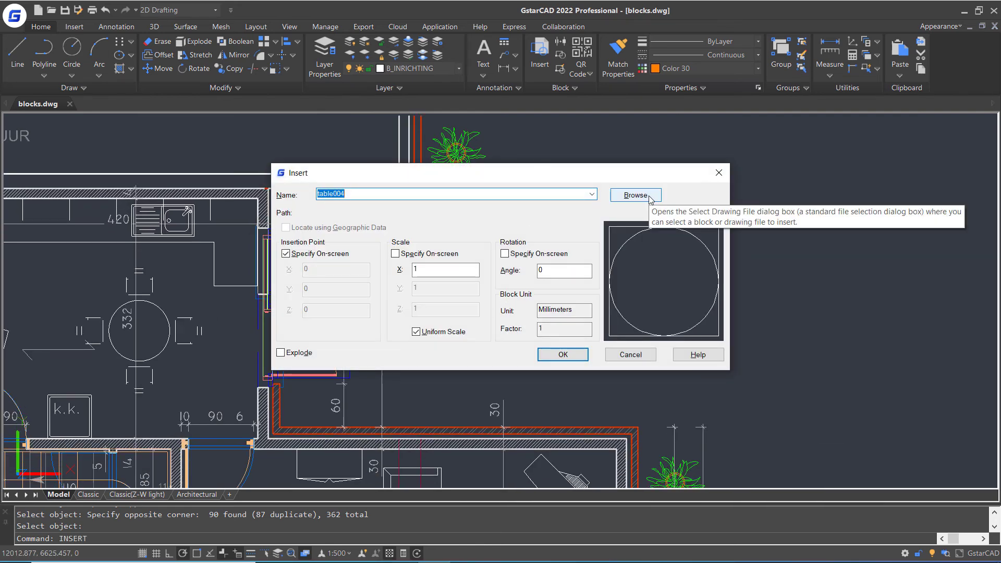
click(635, 195)
click(368, 216)
click(600, 398)
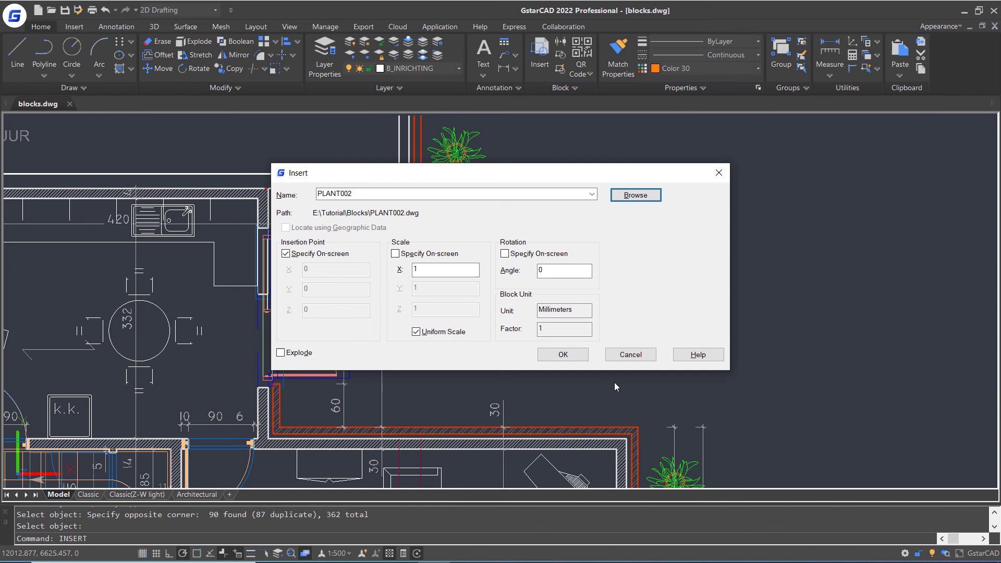
key(Return)
click(606, 391)
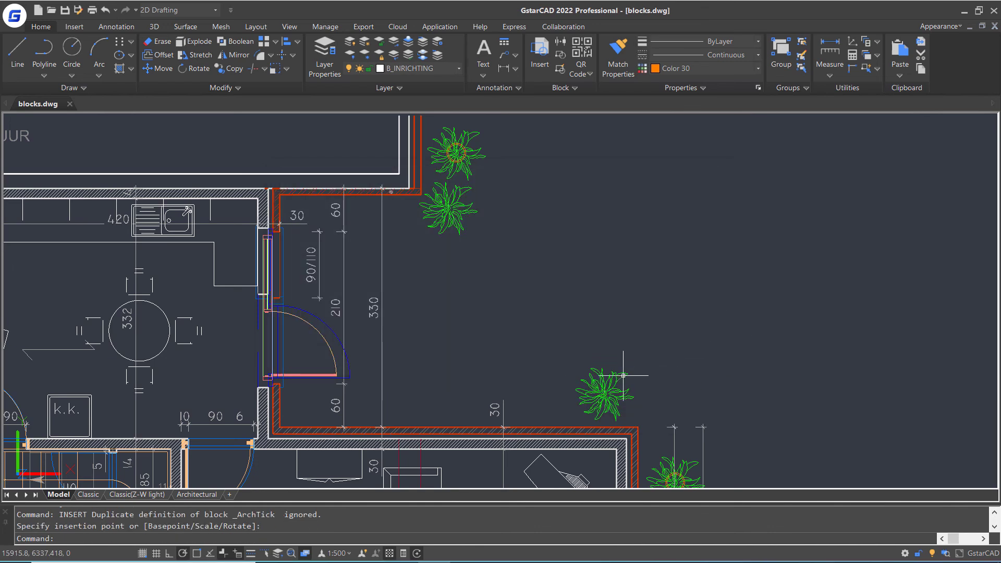